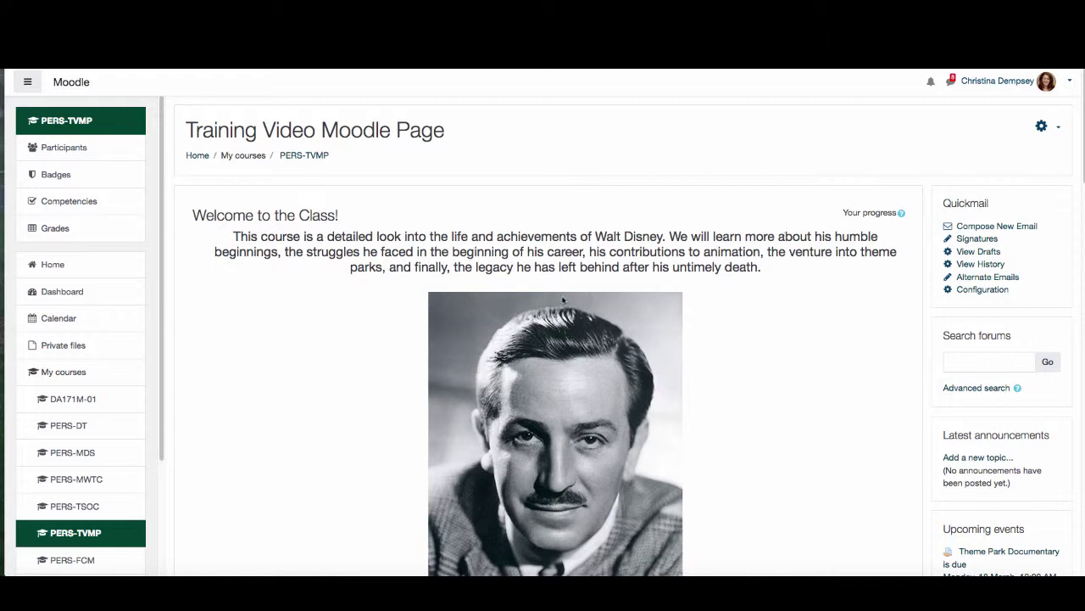
# Turn editing on for the course and start adding an External tool activity to the "Welcome to the Class!" section
pyautogui.click(1041, 126)
pyautogui.click(981, 164)
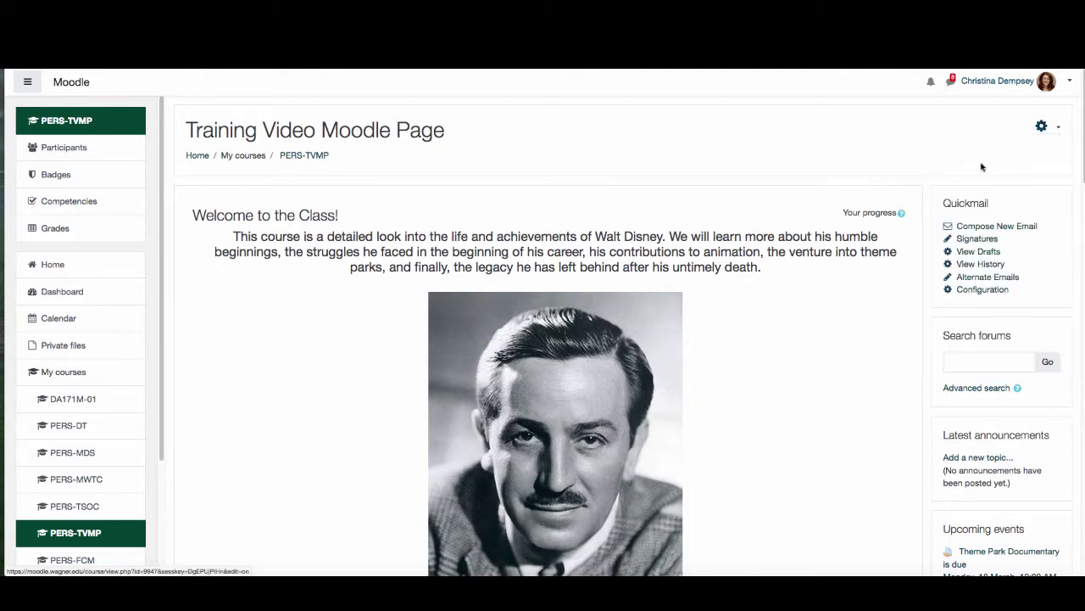
pyautogui.scroll(-8, 528, 314)
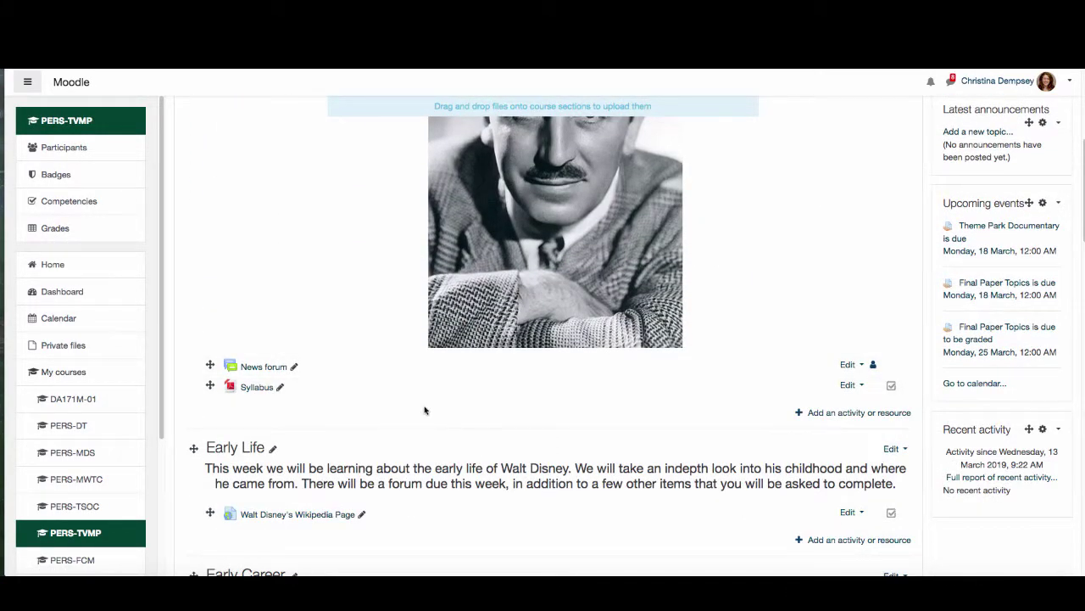
pyautogui.click(836, 412)
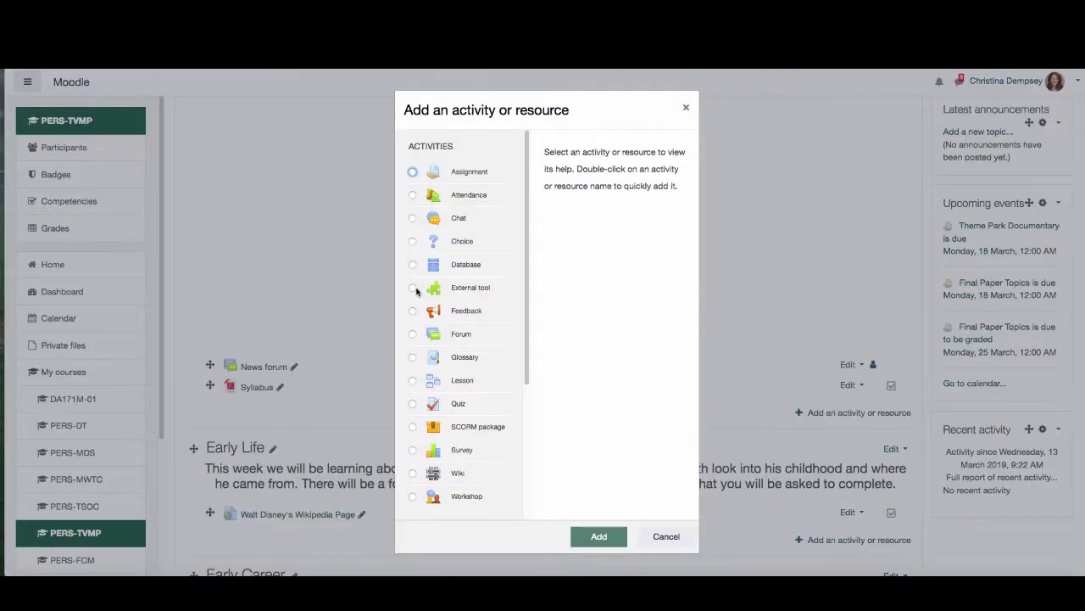
pyautogui.click(413, 287)
pyautogui.click(591, 538)
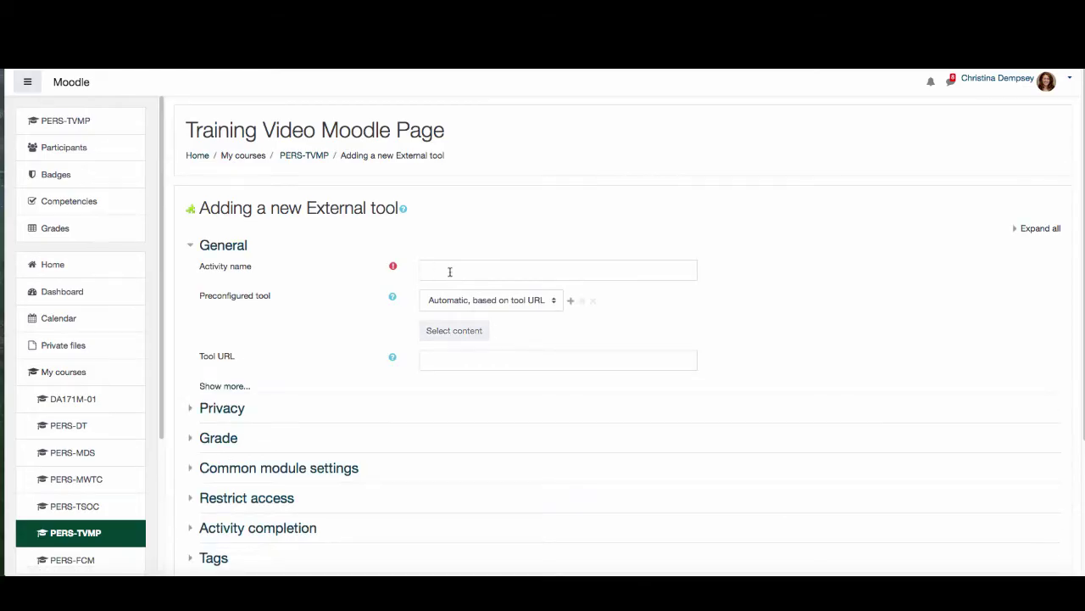
# Name the activity "Walt Disney VoiceThread" and set its preconfigured tool to Voicethread Activity
pyautogui.click(449, 272)
pyautogui.write('W')
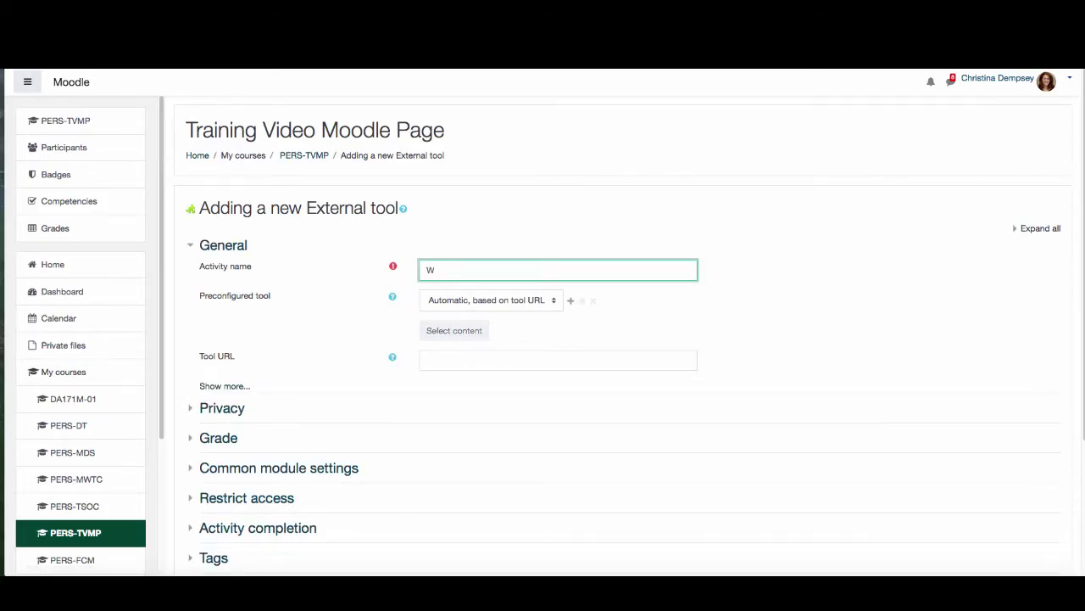
pyautogui.write('alt Disney VoiceThread')
pyautogui.click(456, 297)
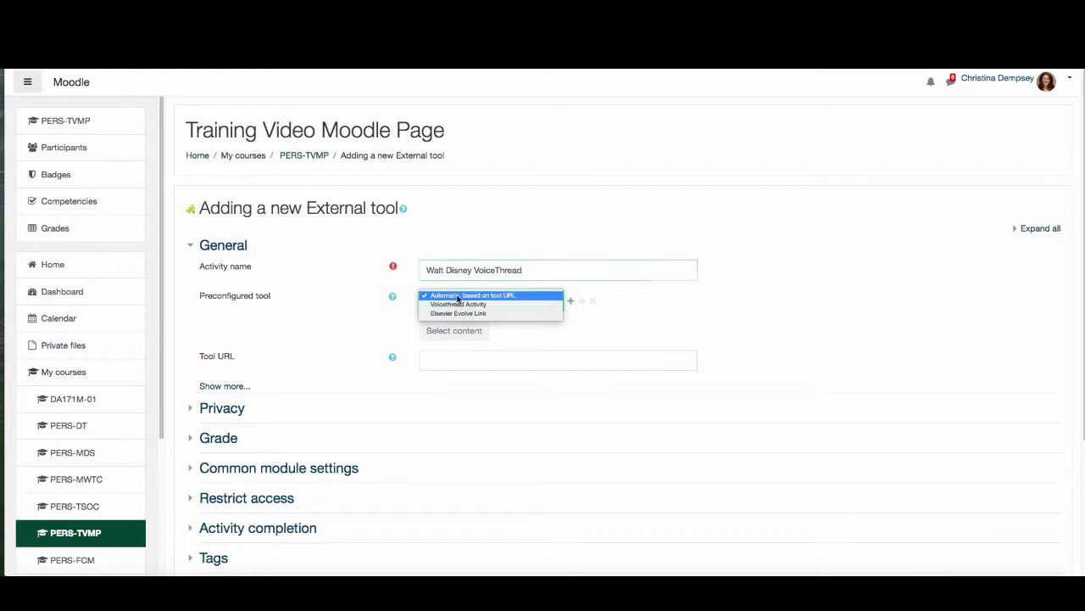
pyautogui.click(459, 304)
pyautogui.click(278, 399)
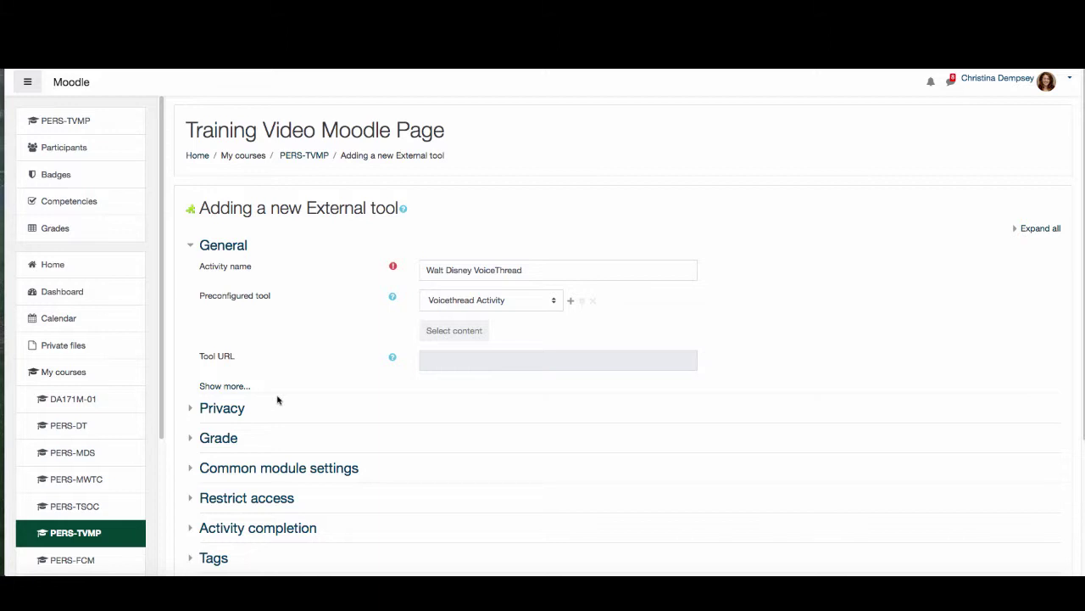
# Review the additional general settings of the external tool, then save it and return to the course
pyautogui.click(230, 386)
pyautogui.scroll(-1, 440, 427)
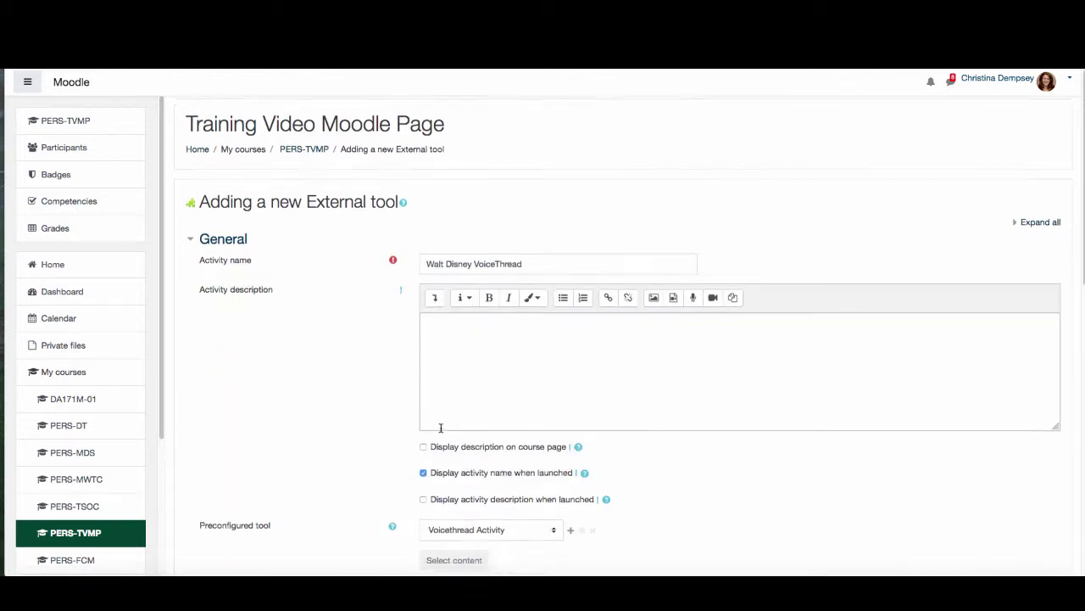
pyautogui.scroll(-5, 440, 428)
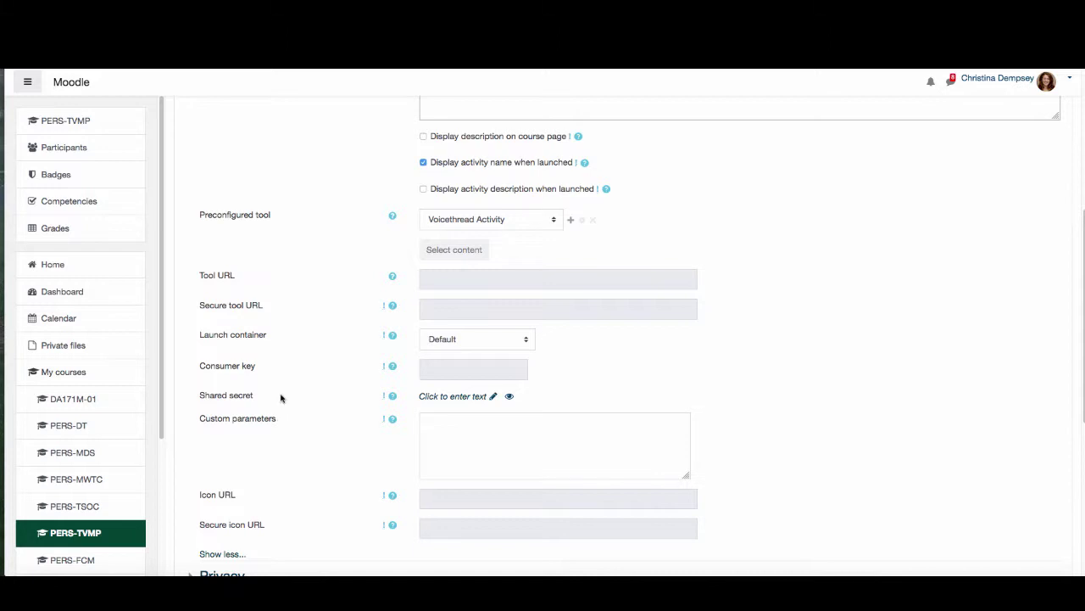
pyautogui.scroll(1, 313, 432)
pyautogui.scroll(5, 313, 433)
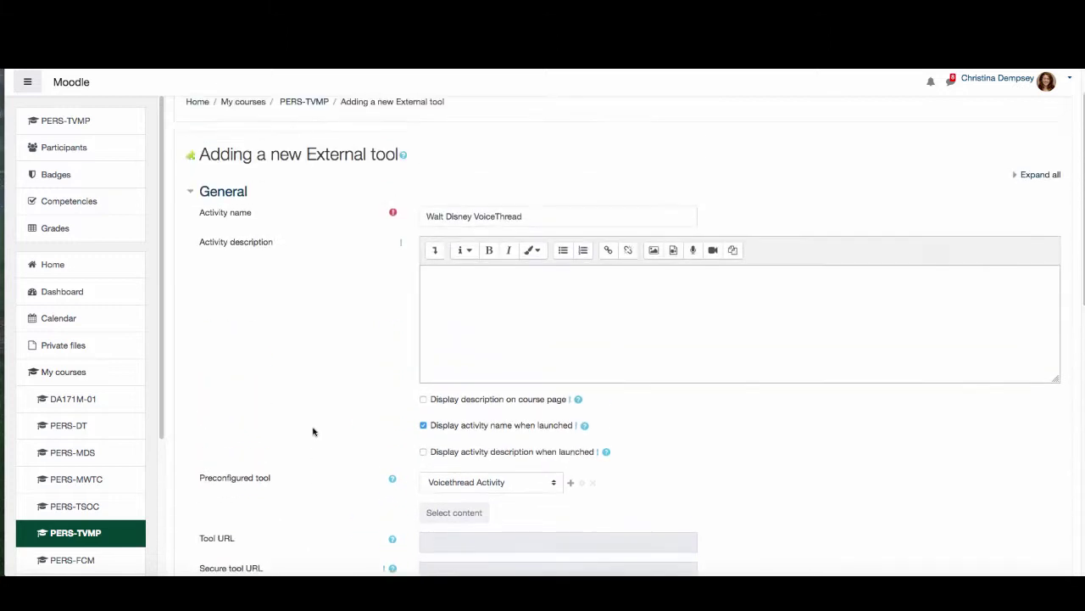
pyautogui.scroll(-10, 486, 433)
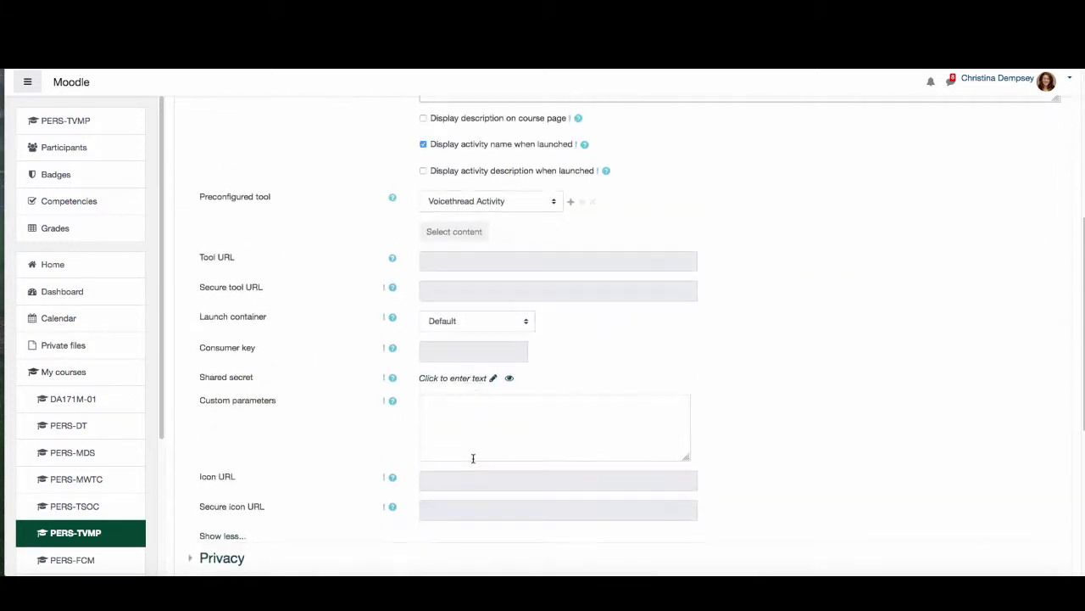
pyautogui.click(513, 449)
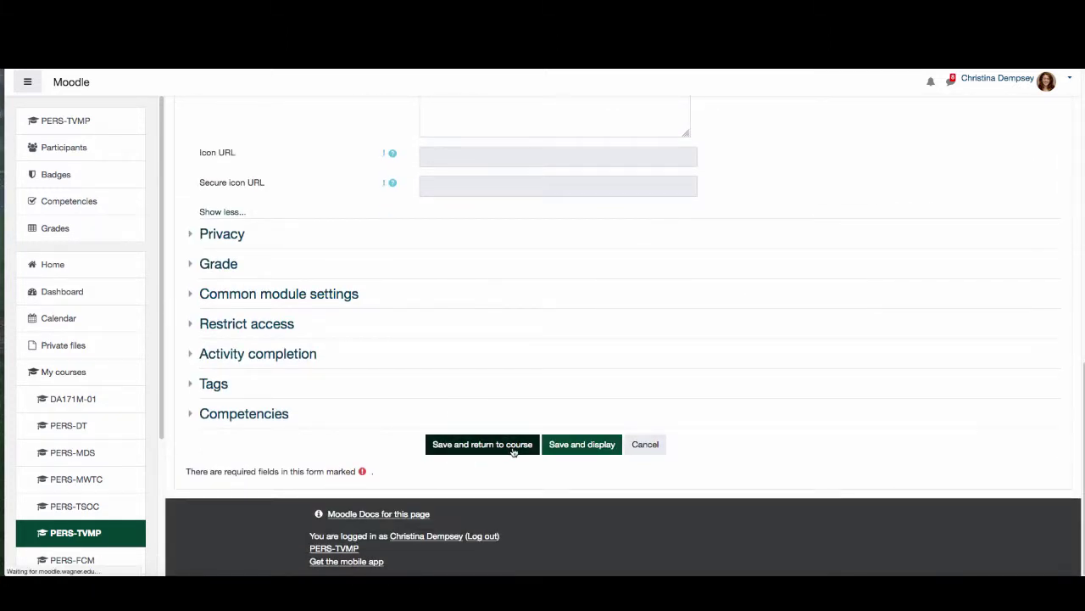
# Open the Walt Disney VoiceThread activity, go to the VoiceThread home page and start creating a new VoiceThread
pyautogui.scroll(-5, 305, 358)
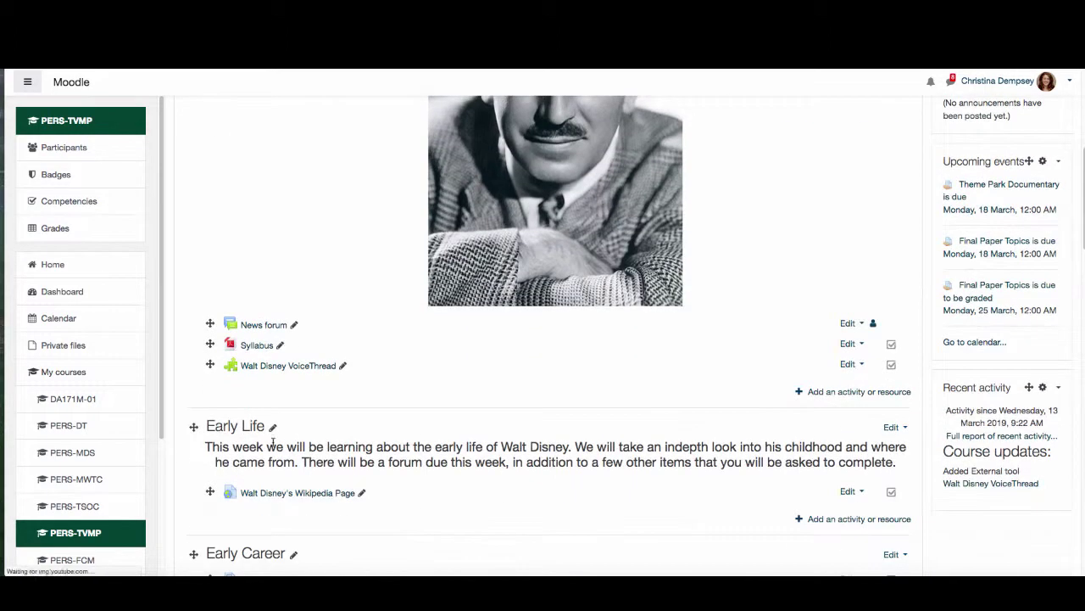
pyautogui.scroll(-4, 306, 373)
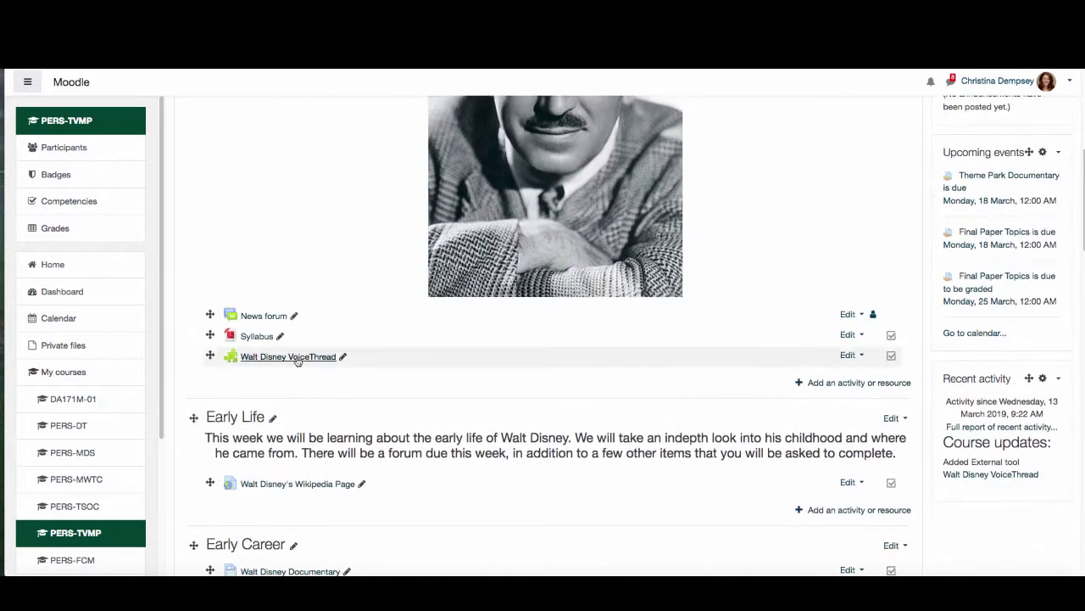
pyautogui.click(296, 357)
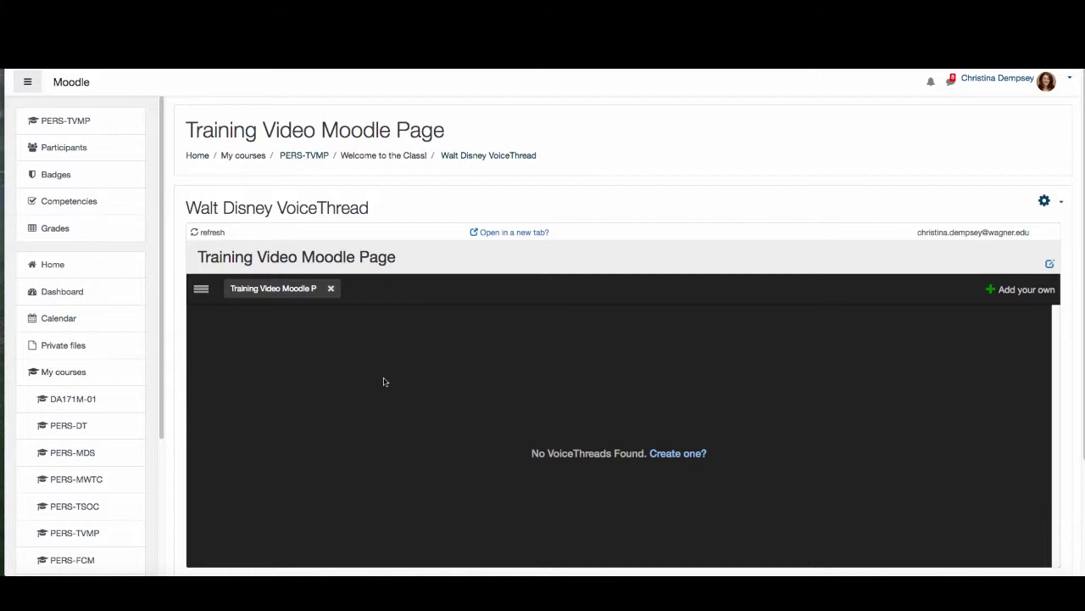
pyautogui.scroll(-1, 280, 305)
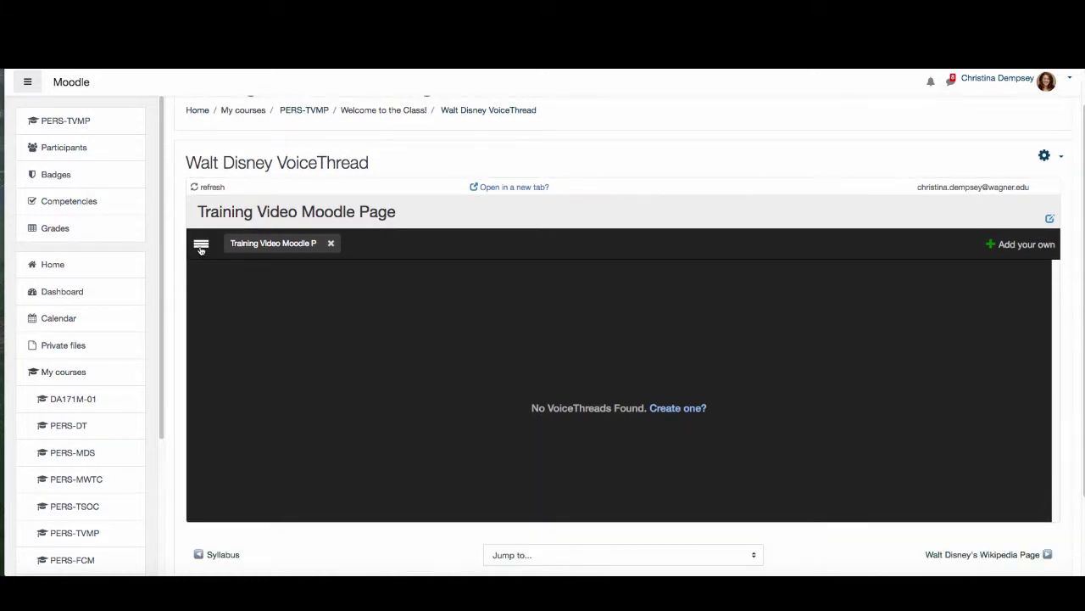
pyautogui.click(202, 246)
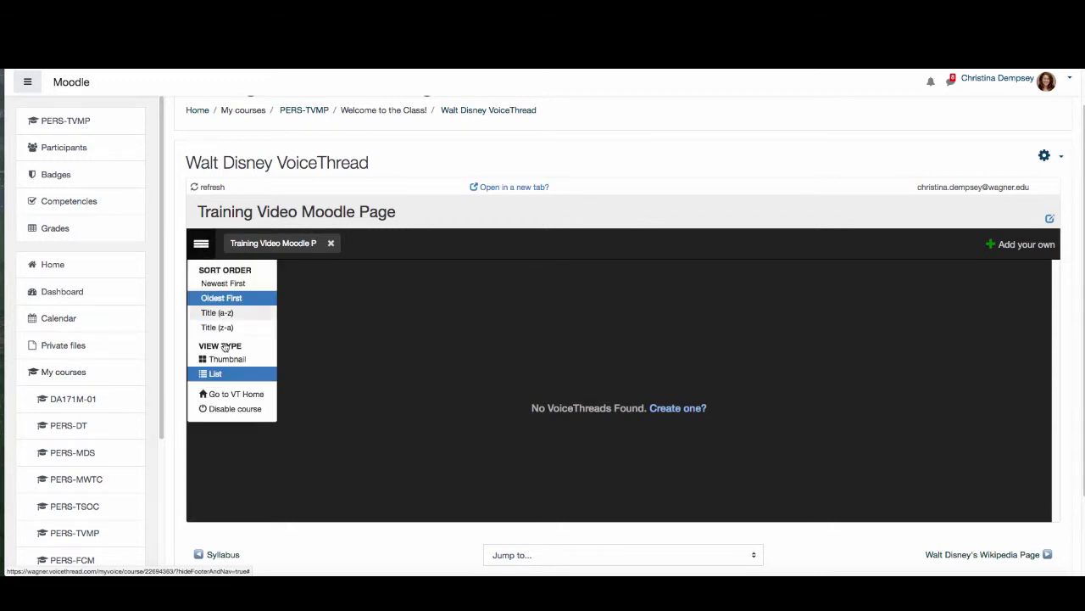
pyautogui.click(230, 395)
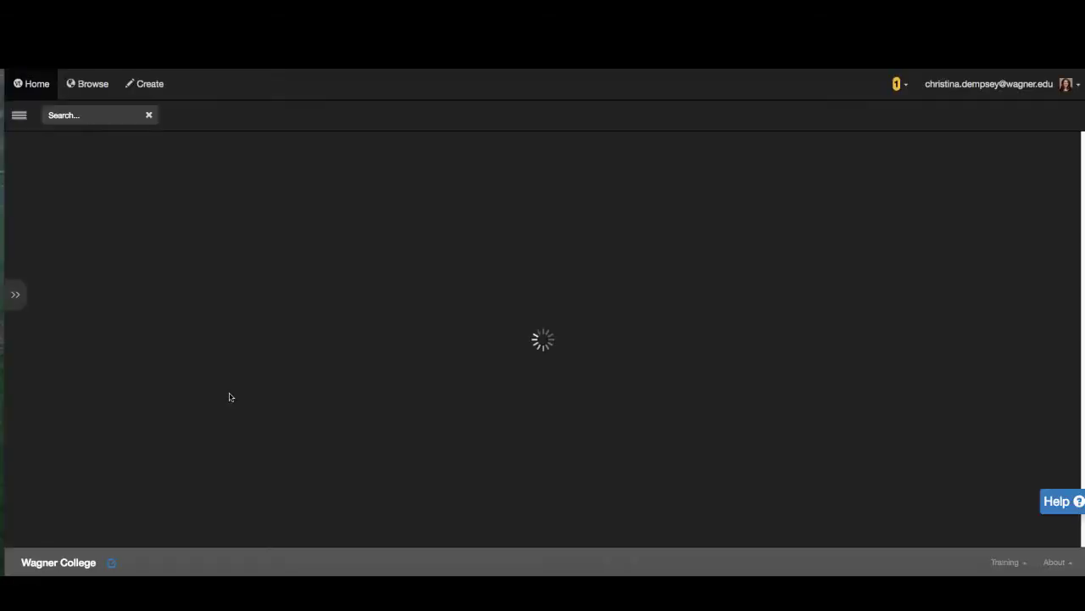
pyautogui.click(152, 94)
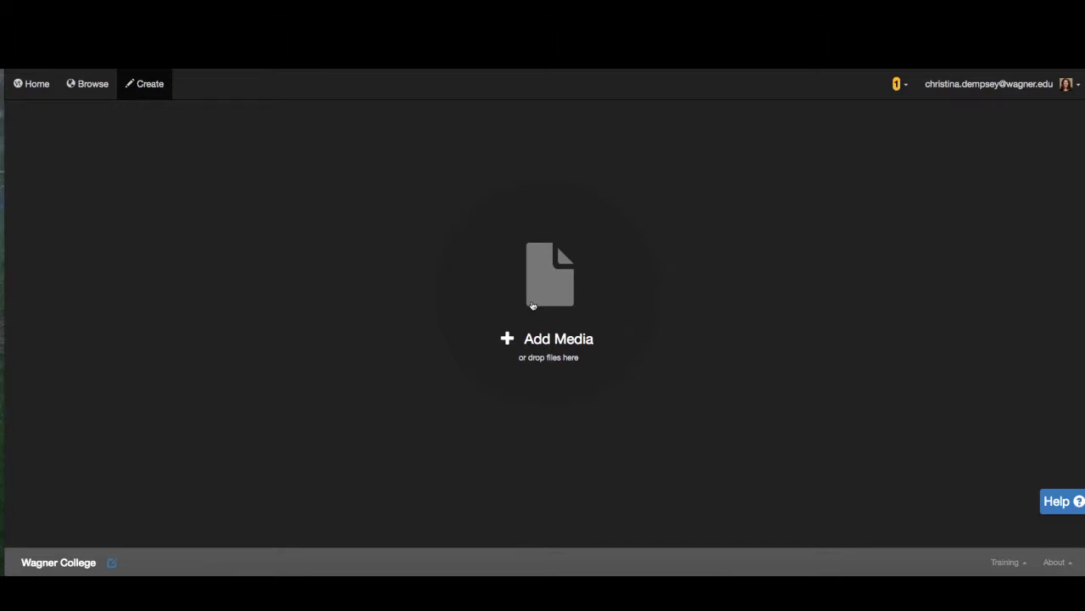
# Look through the options for adding media, including the available external media sources
pyautogui.click(570, 295)
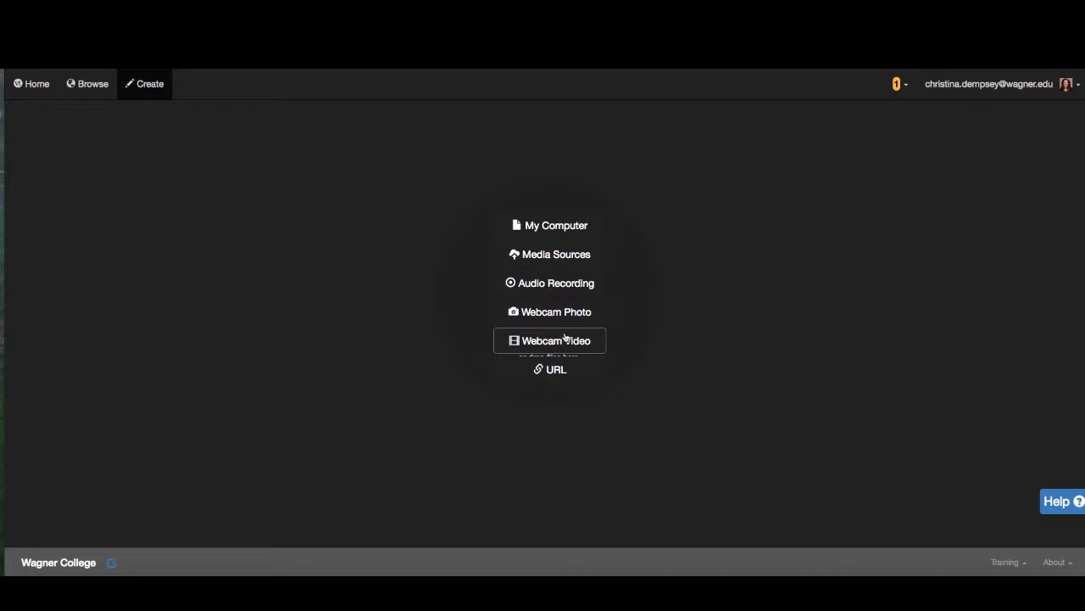
pyautogui.click(575, 252)
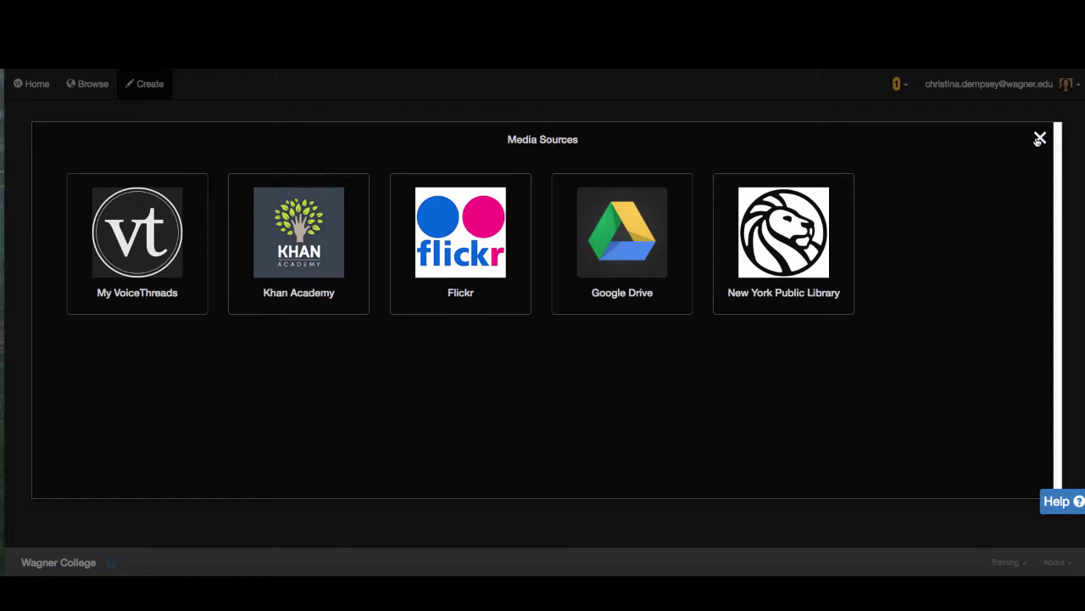
pyautogui.click(1039, 138)
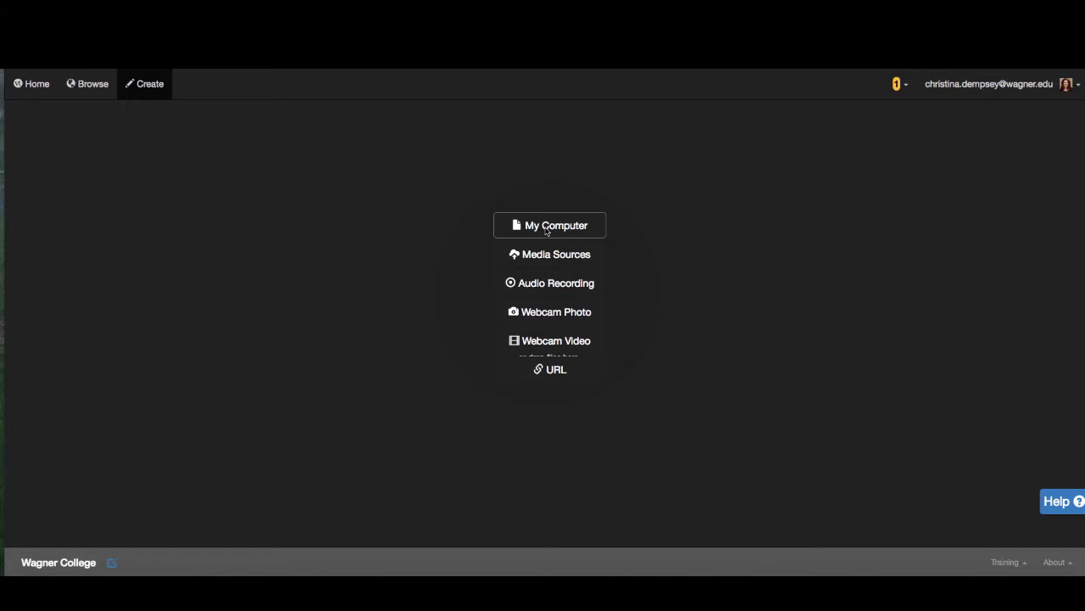
# Upload the Mickey Mouse image and the text document from the computer's Desktop to the new VoiceThread
pyautogui.click(547, 227)
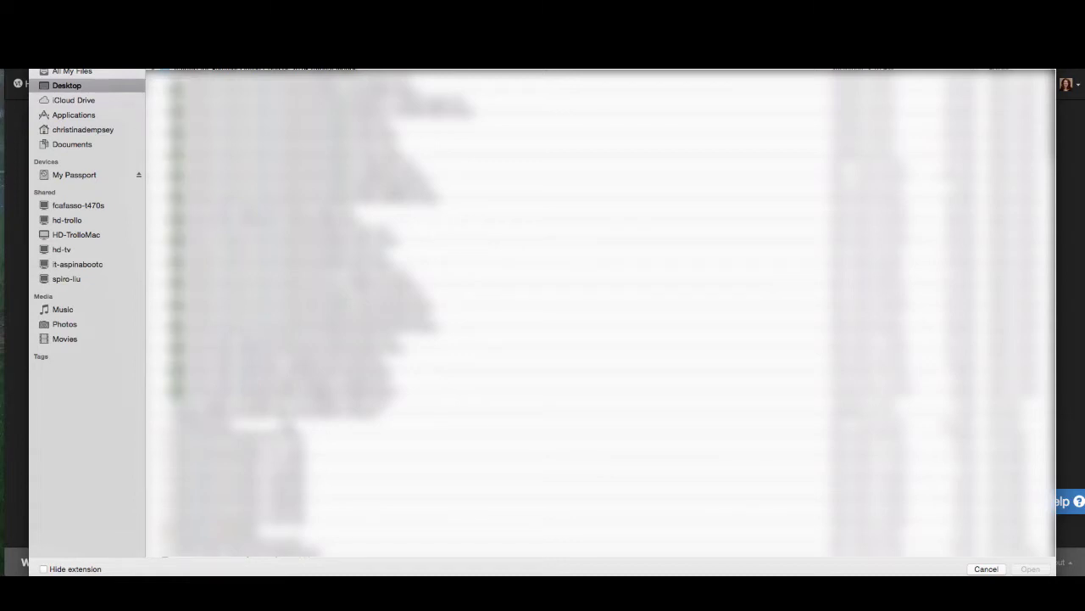
pyautogui.scroll(-5, 254, 382)
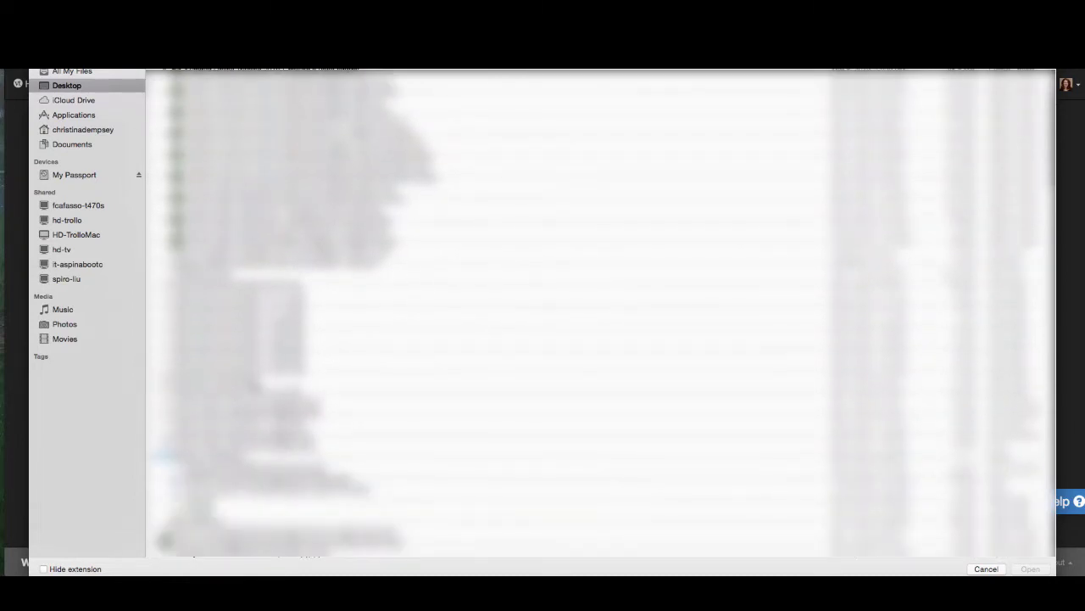
pyautogui.click(254, 381)
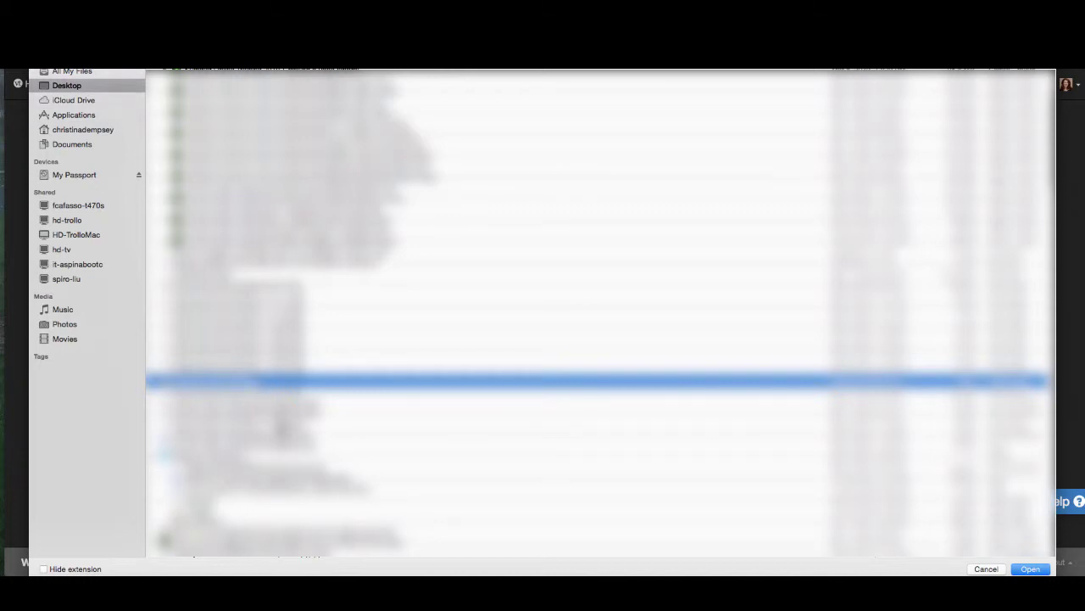
pyautogui.keyDown('super'); pyautogui.click(255, 413); pyautogui.keyUp('super')
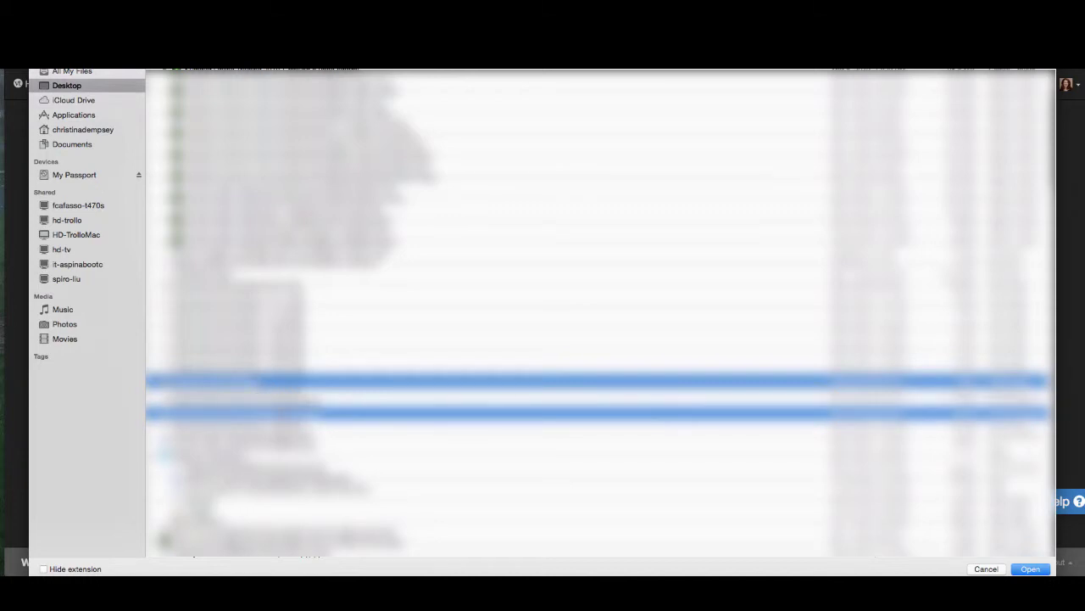
pyautogui.click(1046, 569)
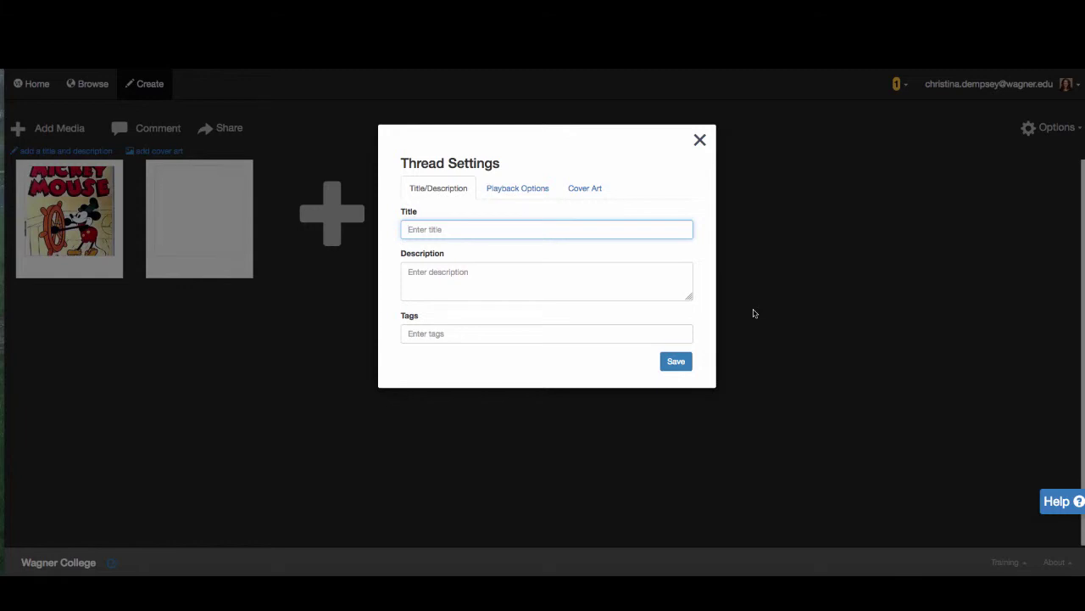
# Title the thread "Walt Disney VoiceThread" and save the thread settings
pyautogui.write('Walt ')
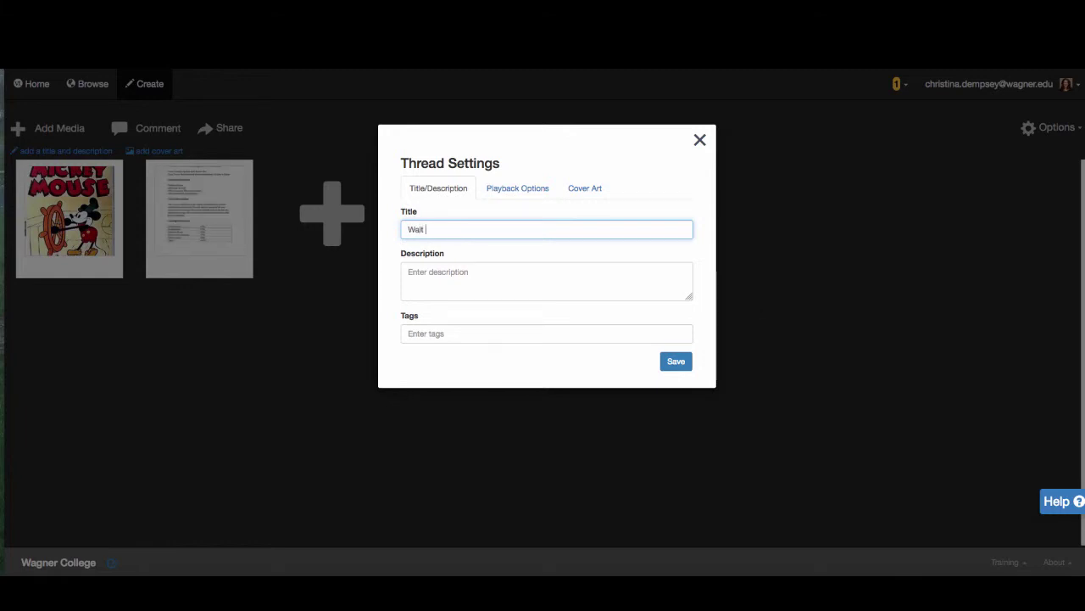
pyautogui.write('Disney VoicetThr')
pyautogui.press('BackSpace')
pyautogui.press('BackSpace')
pyautogui.write('Thread')
pyautogui.click(679, 365)
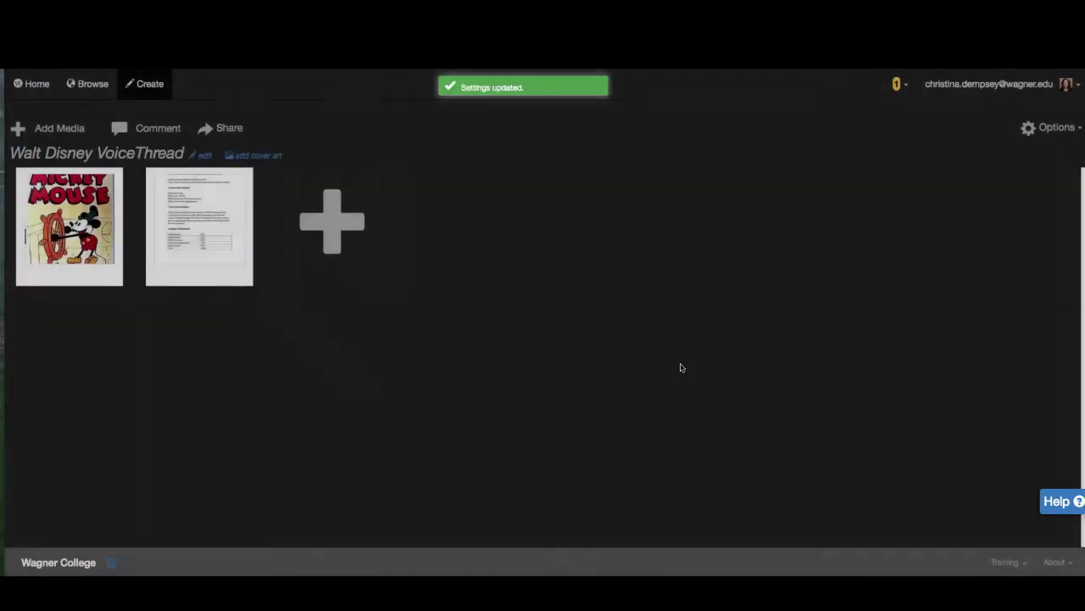
# Record a short webcam video with camera and microphone access allowed, and save it as the third media item
pyautogui.moveTo(164, 231)
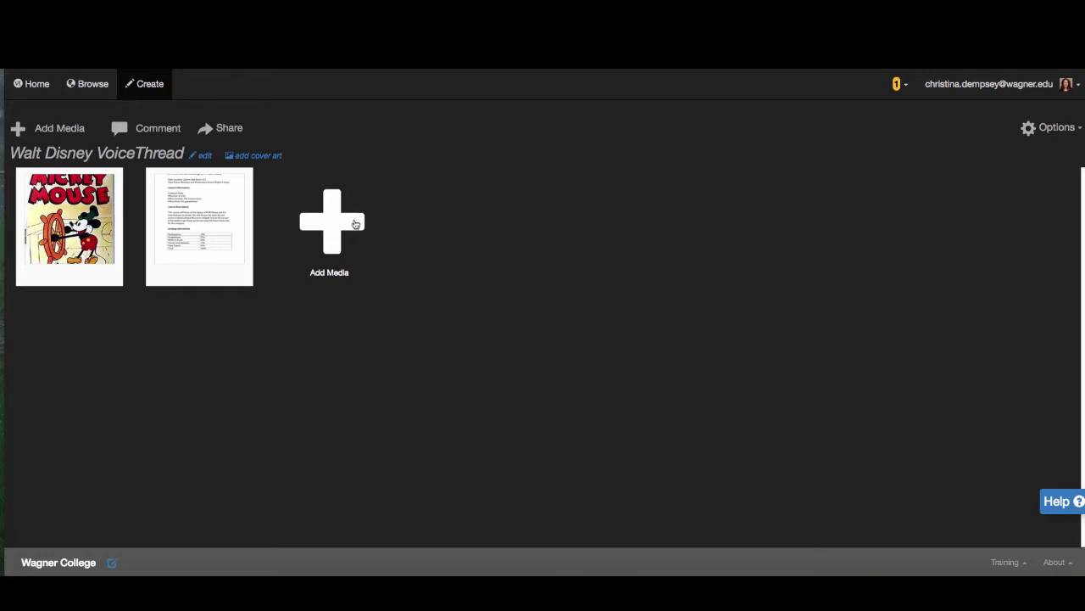
pyautogui.click(354, 222)
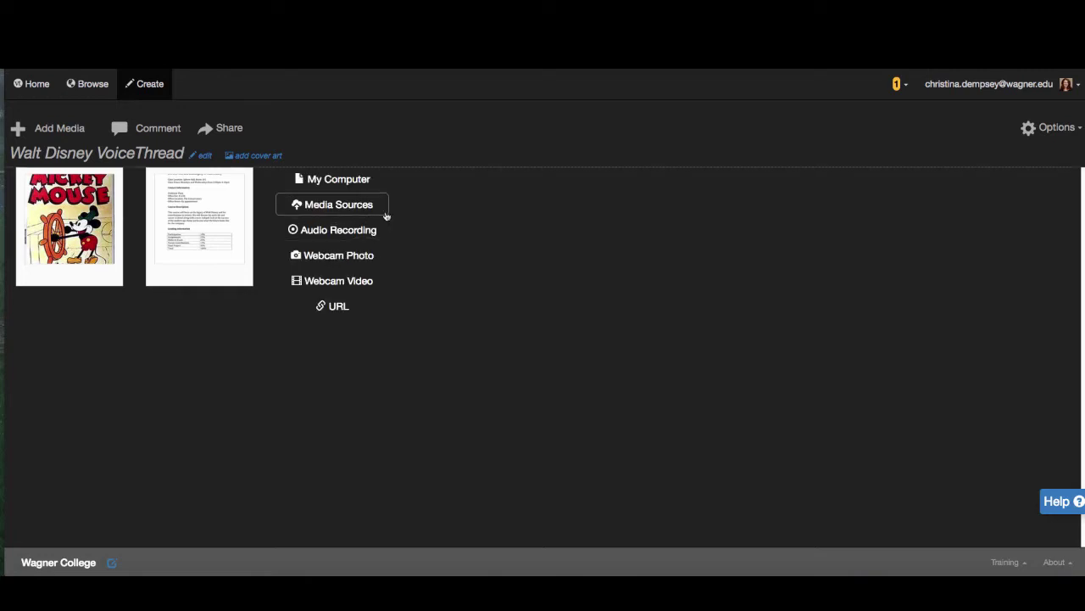
pyautogui.click(363, 282)
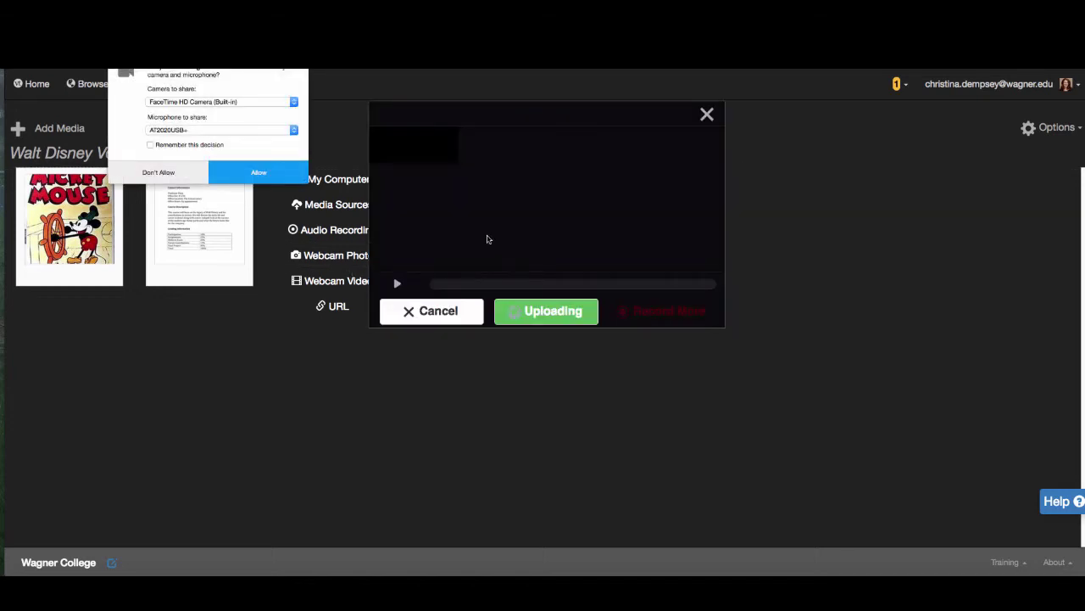
pyautogui.click(242, 170)
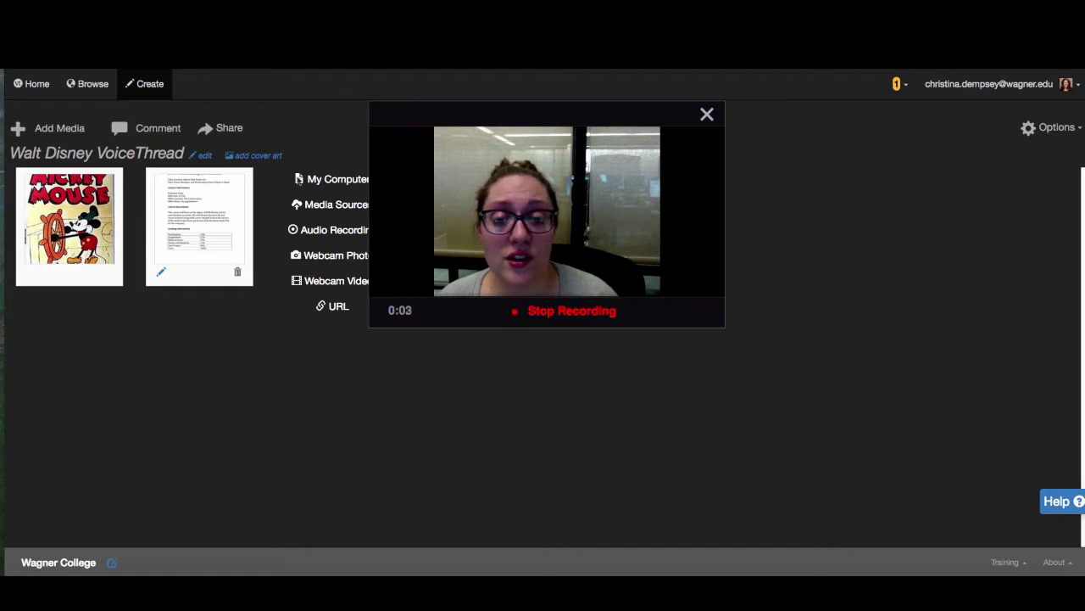
pyautogui.click(556, 312)
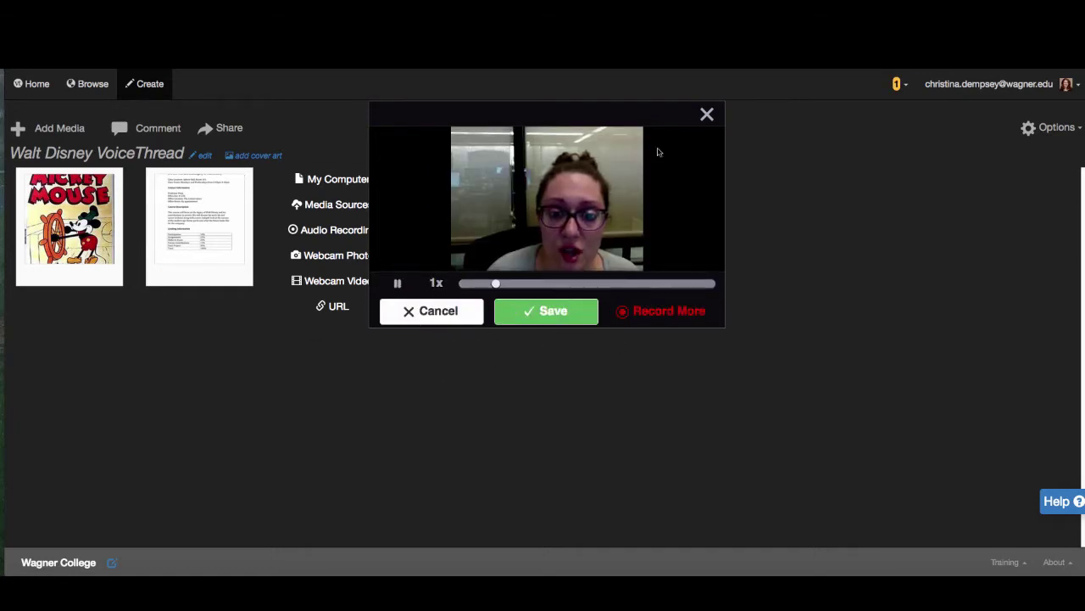
pyautogui.click(527, 313)
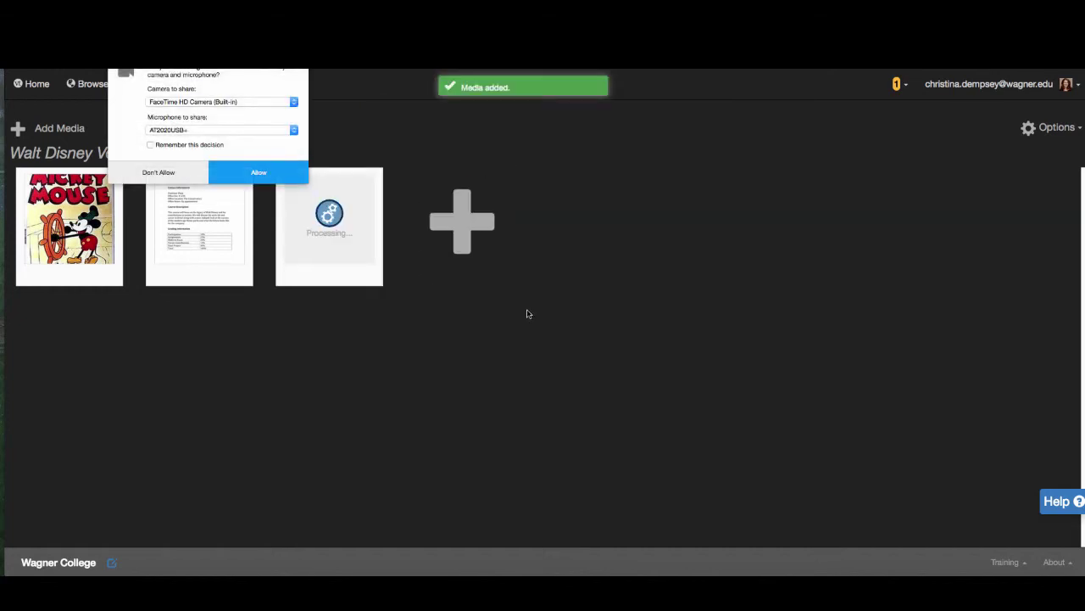
# Allow the pending camera and microphone request, and reorder the media as webcam video first, text document second, Mickey Mouse image third
pyautogui.click(254, 174)
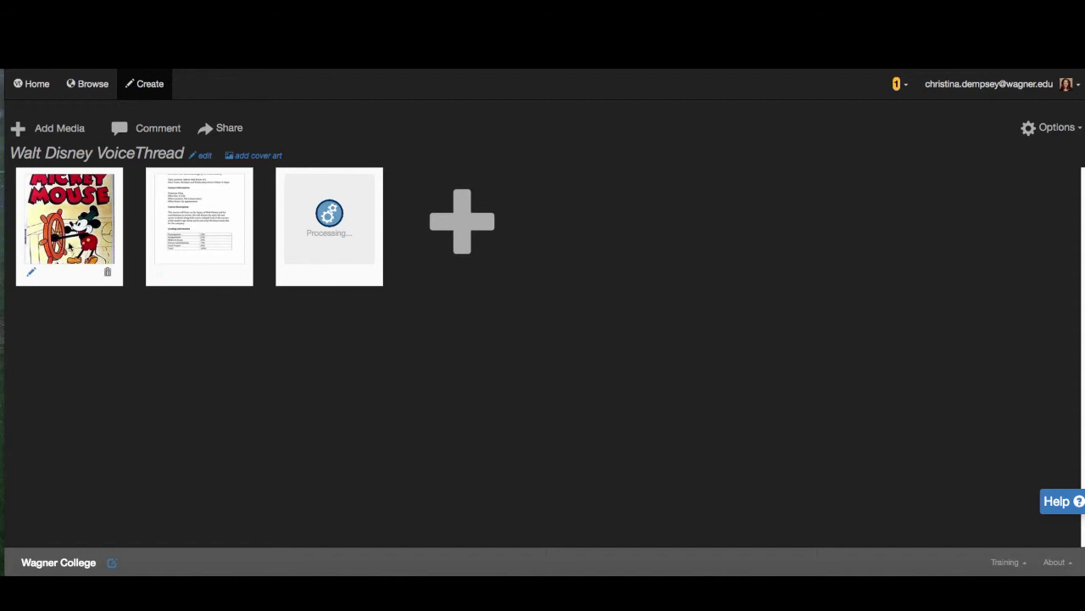
pyautogui.moveTo(70, 226)
pyautogui.mouseDown()
pyautogui.moveTo(203, 228)
pyautogui.moveTo(72, 228)
pyautogui.mouseUp()
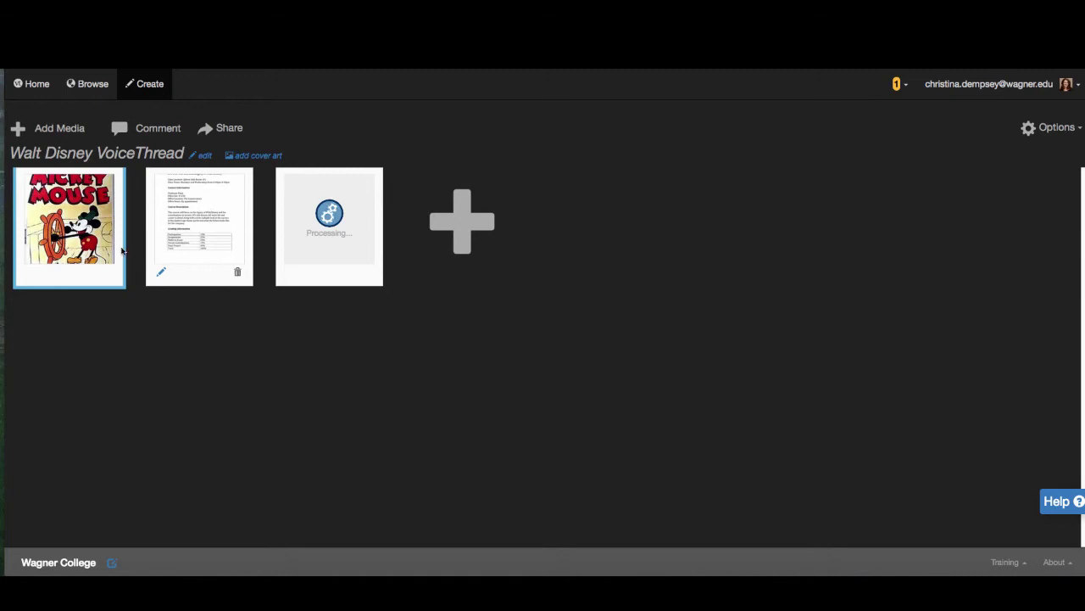
pyautogui.moveTo(69, 278); pyautogui.dragTo(364, 270)
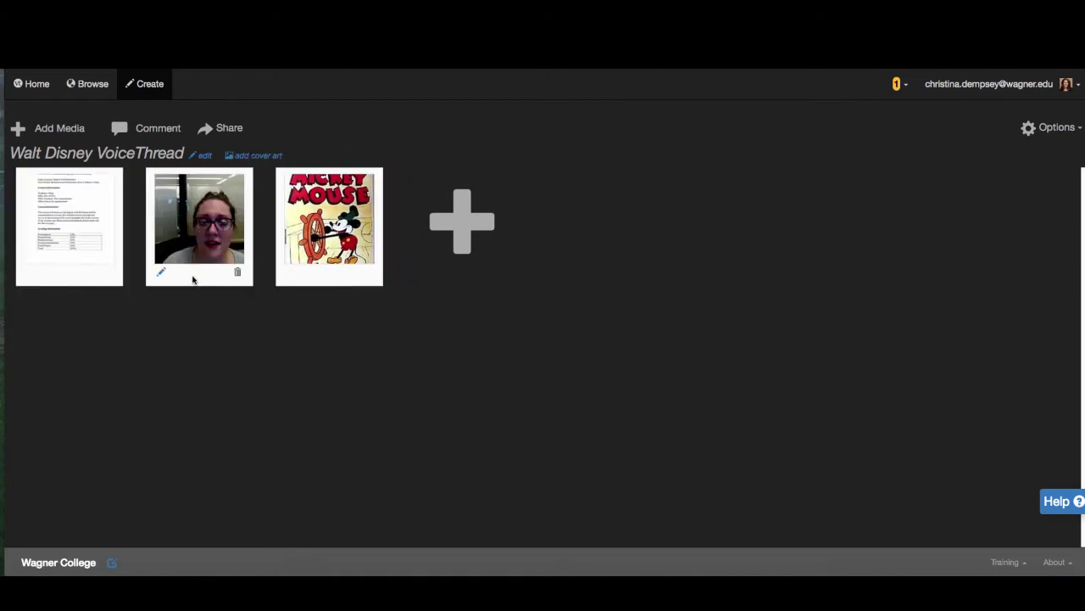
pyautogui.moveTo(195, 275); pyautogui.dragTo(117, 289)
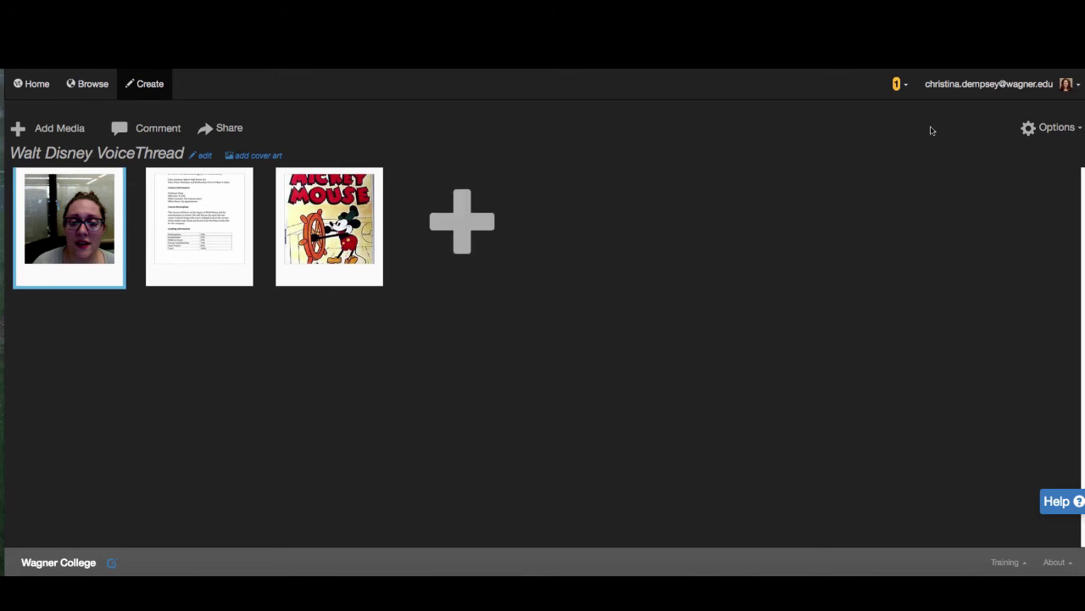
# Review the playback options of the Walt Disney VoiceThread, including the allowed comment methods, and save the thread settings
pyautogui.click(1051, 127)
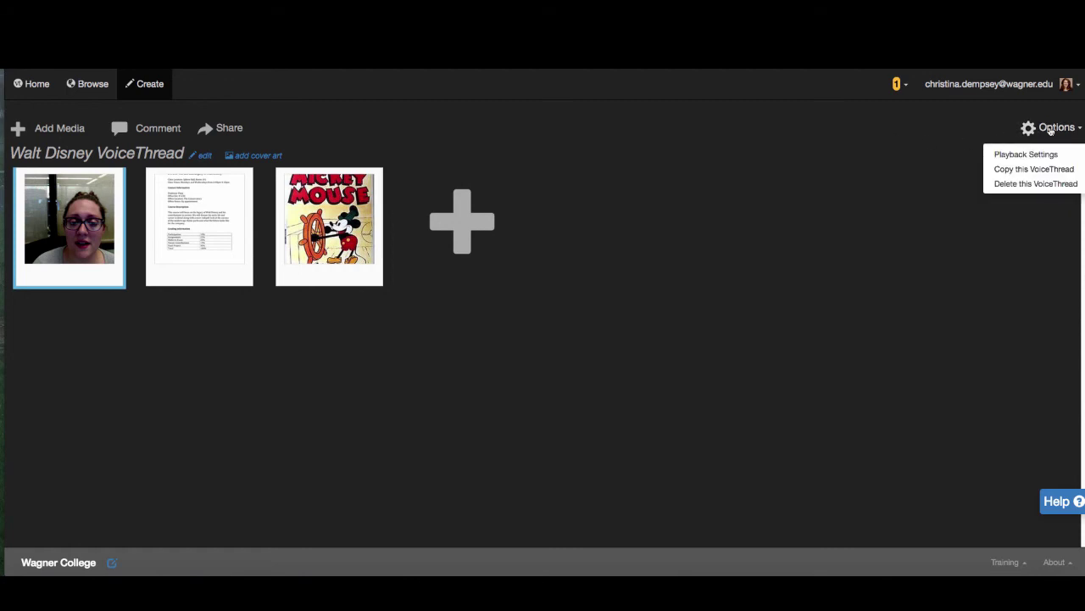
pyautogui.click(1026, 155)
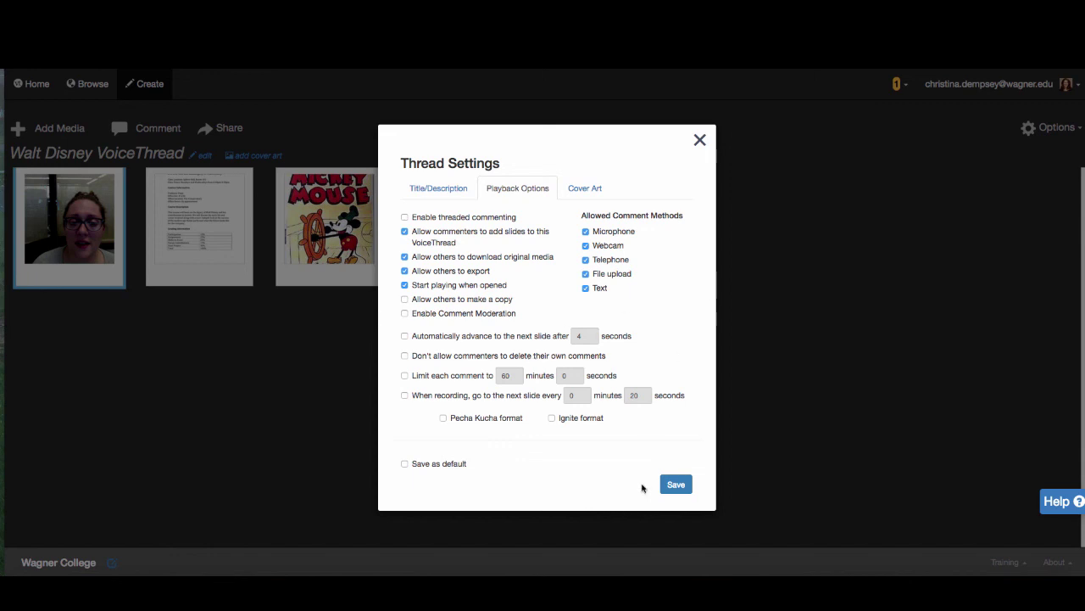
pyautogui.click(671, 485)
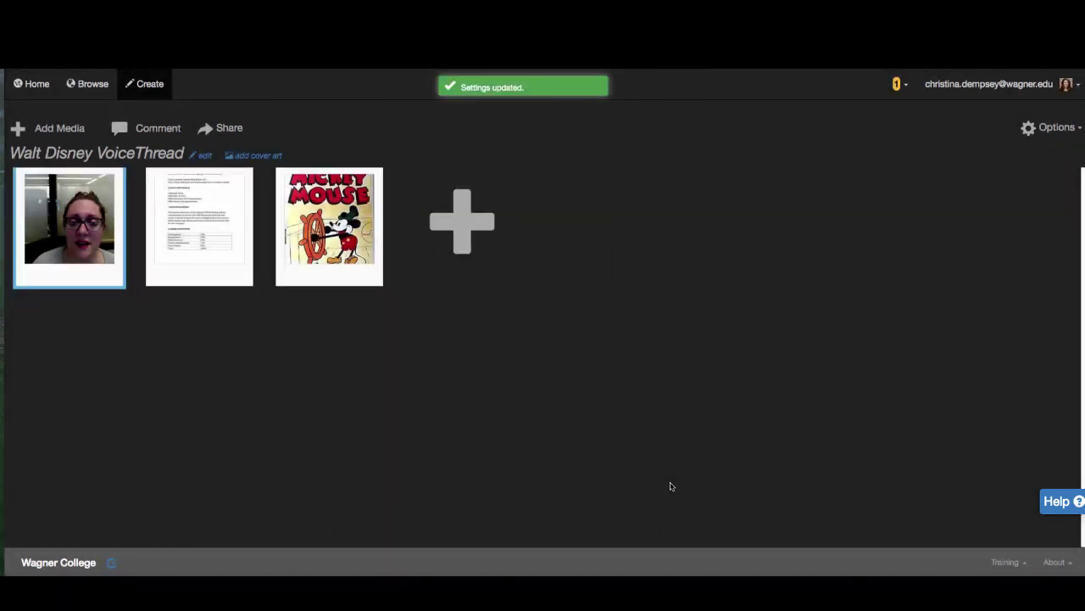